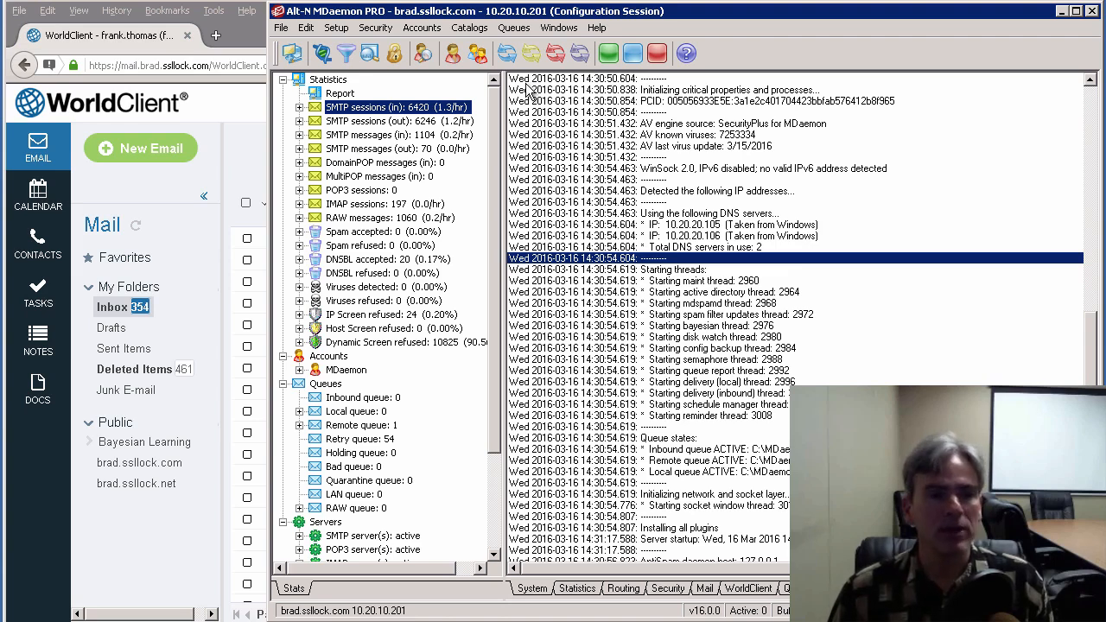
Review the webmail HTTPS certificate in MDaemon's Web & IM Services SSL settings, closing without saving.
left_click(336, 29)
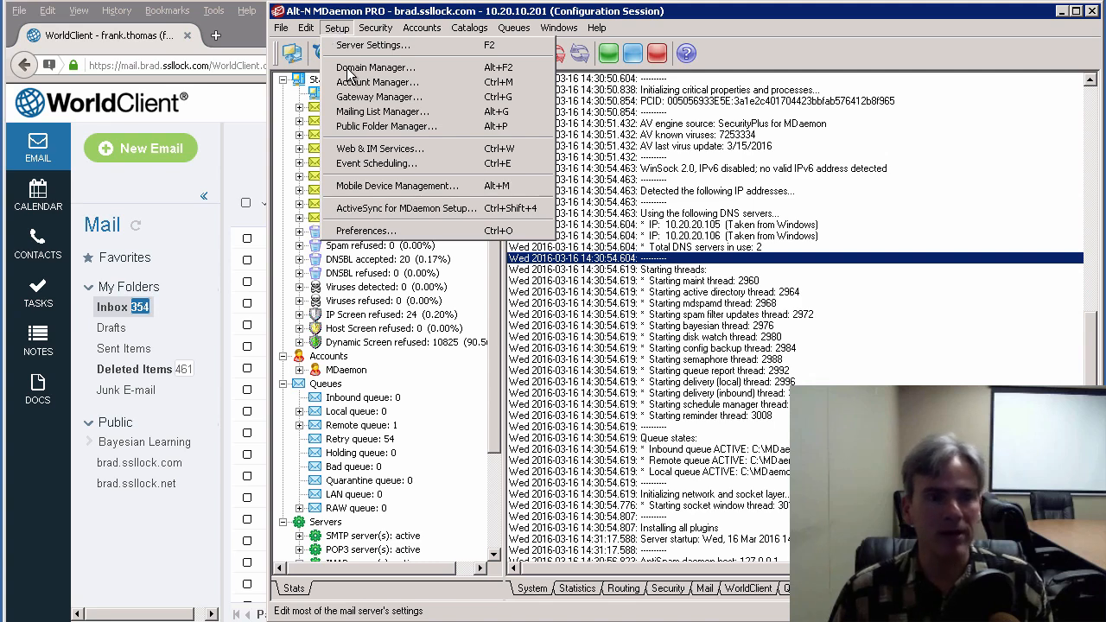
left_click(395, 150)
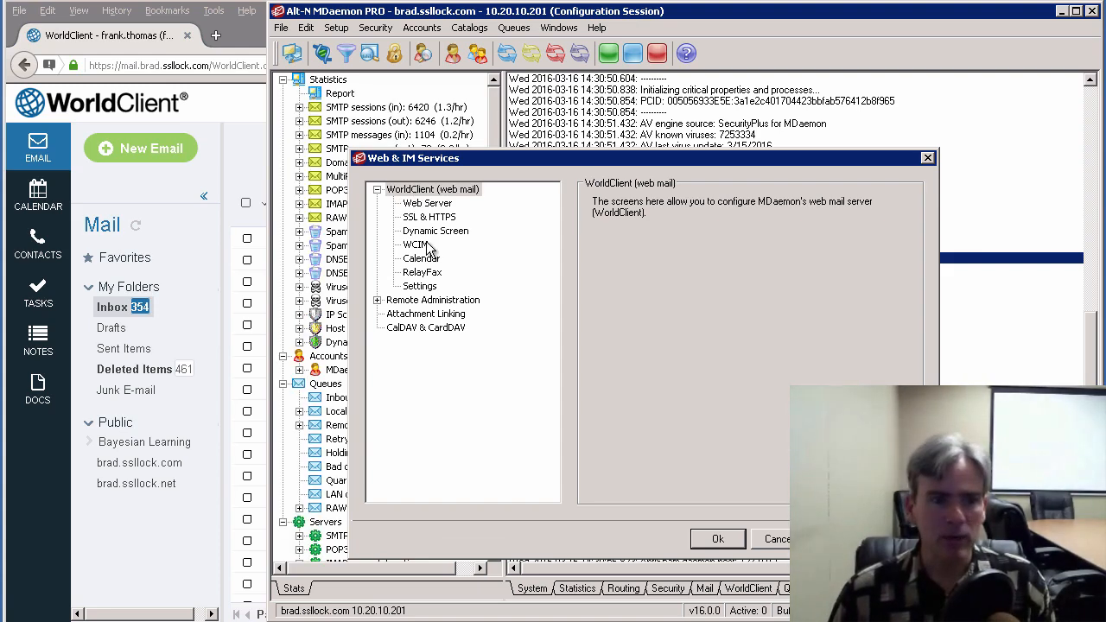
left_click(430, 220)
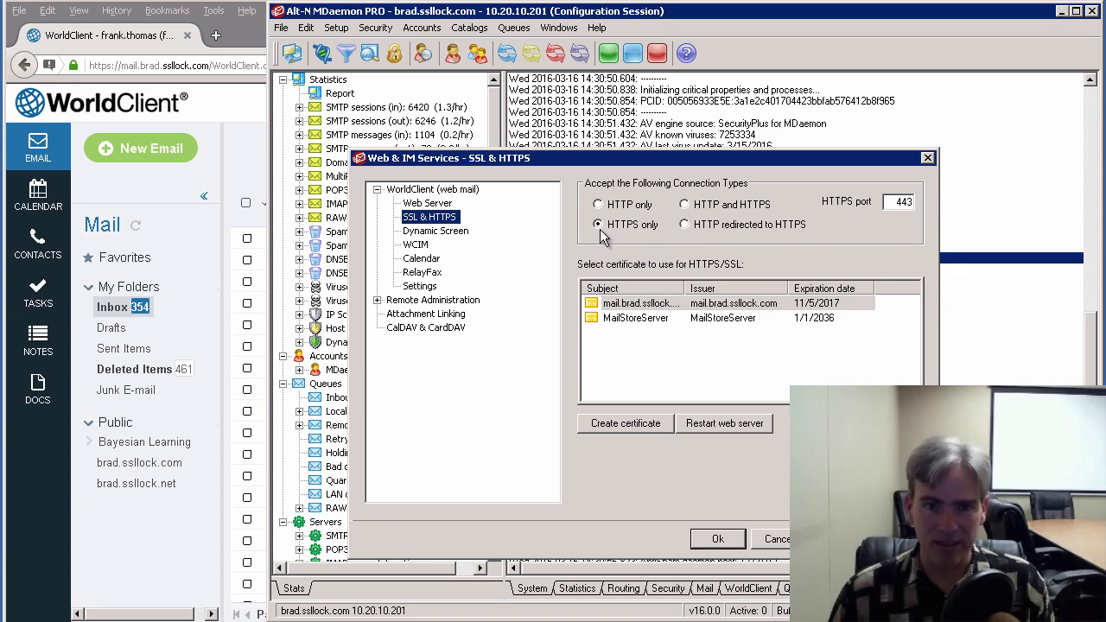
left_click(675, 311)
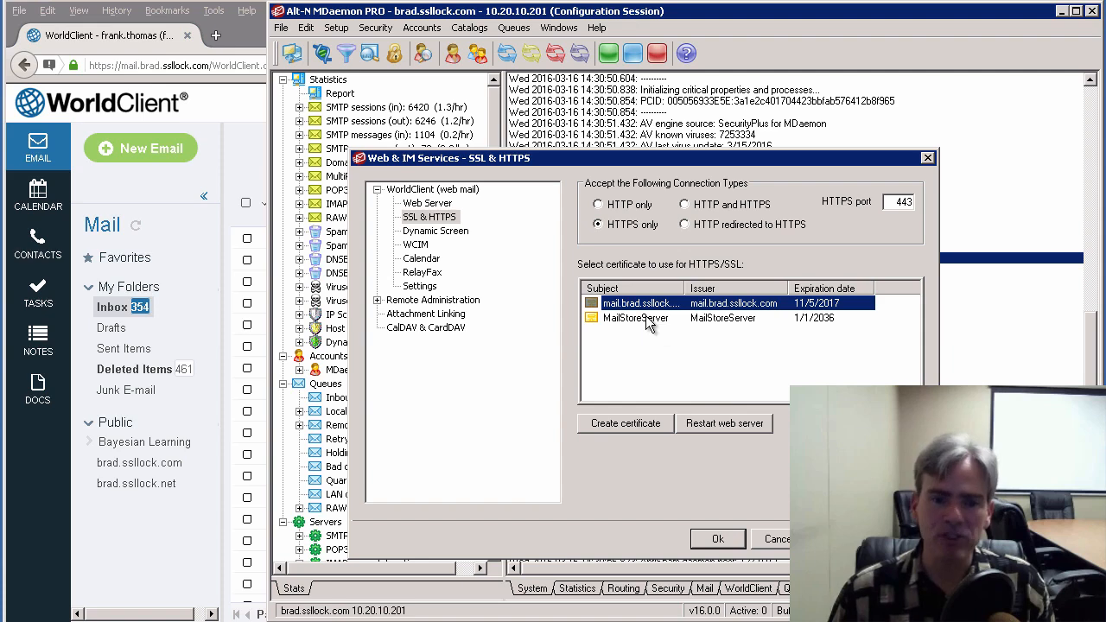
left_click(781, 538)
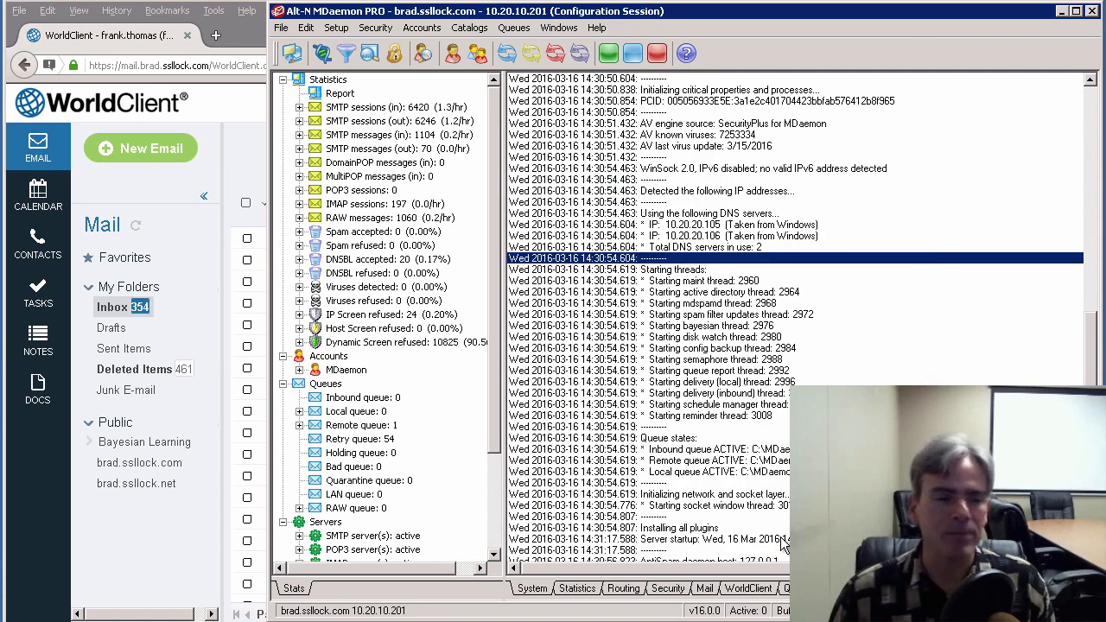
Bring the WorldClient inbox forward, highlight 'https' in its address, and show the settings menu.
left_click(153, 611)
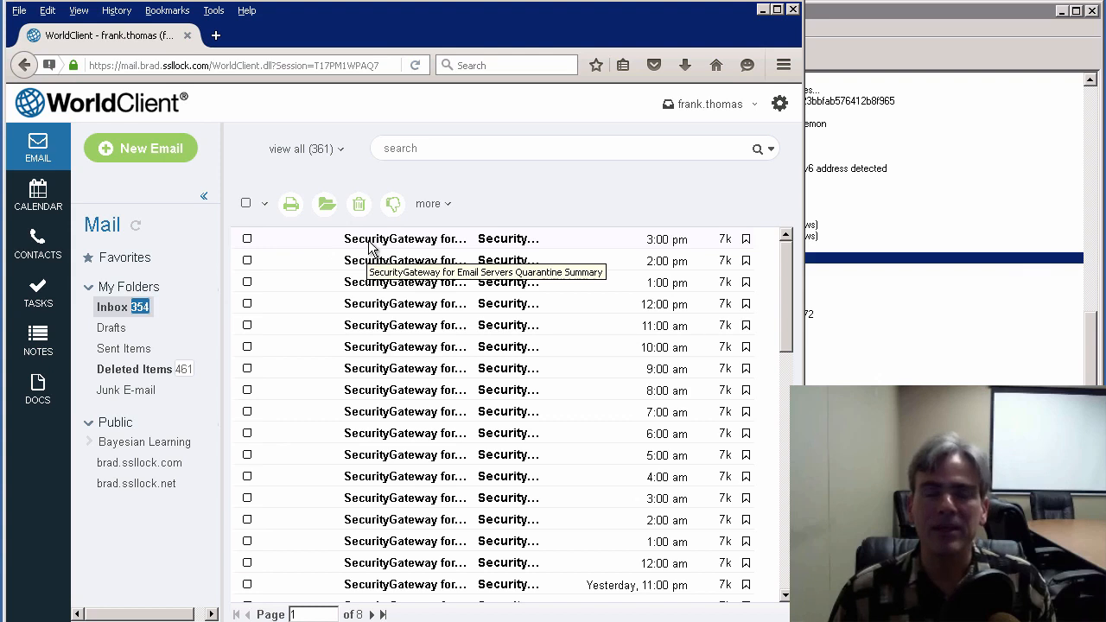
left_click(782, 105)
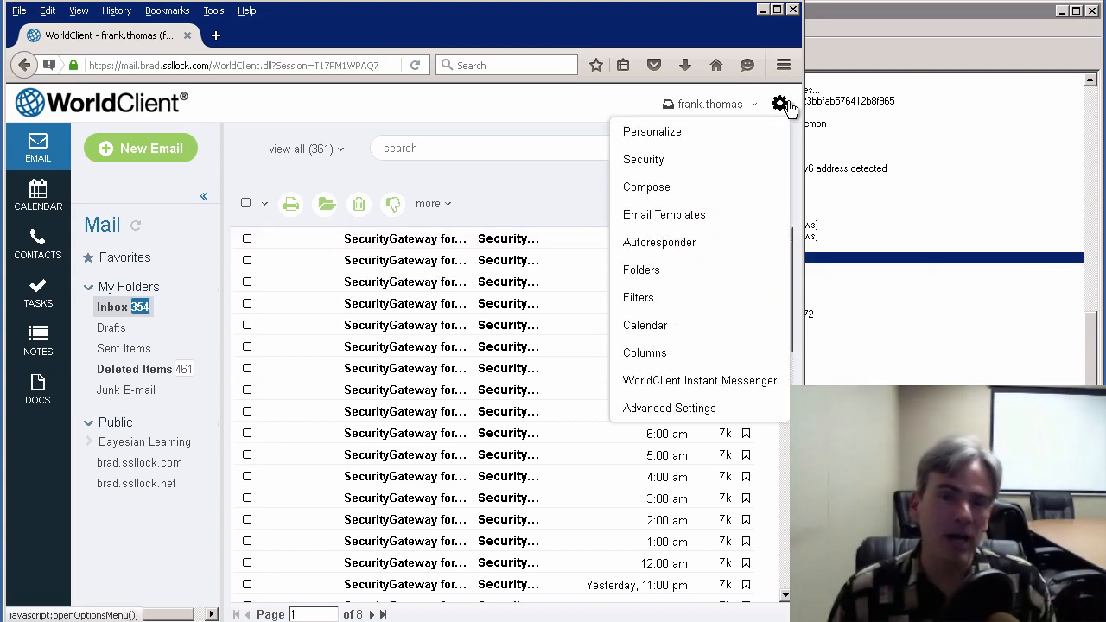
left_click(781, 104)
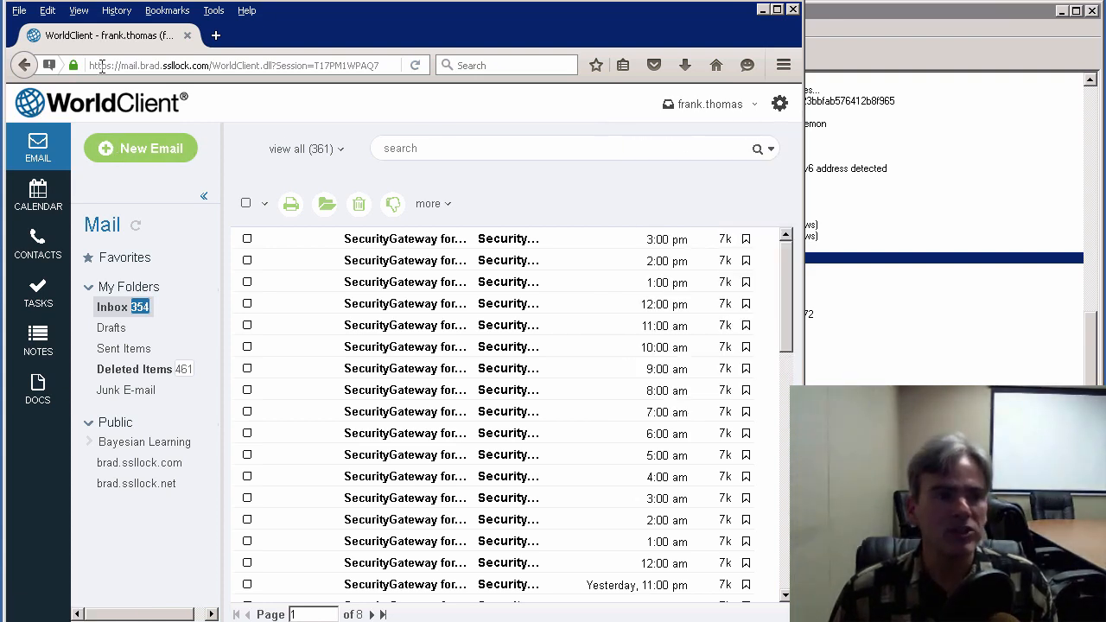
left_click(113, 66)
left_click_drag(113, 66, 72, 67)
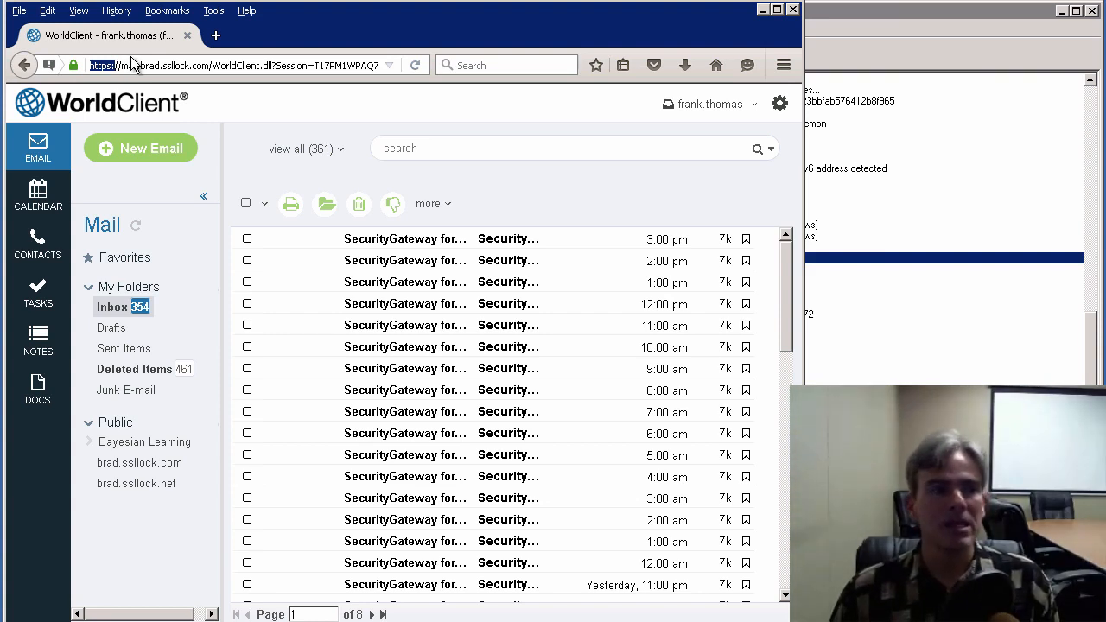
left_click(781, 110)
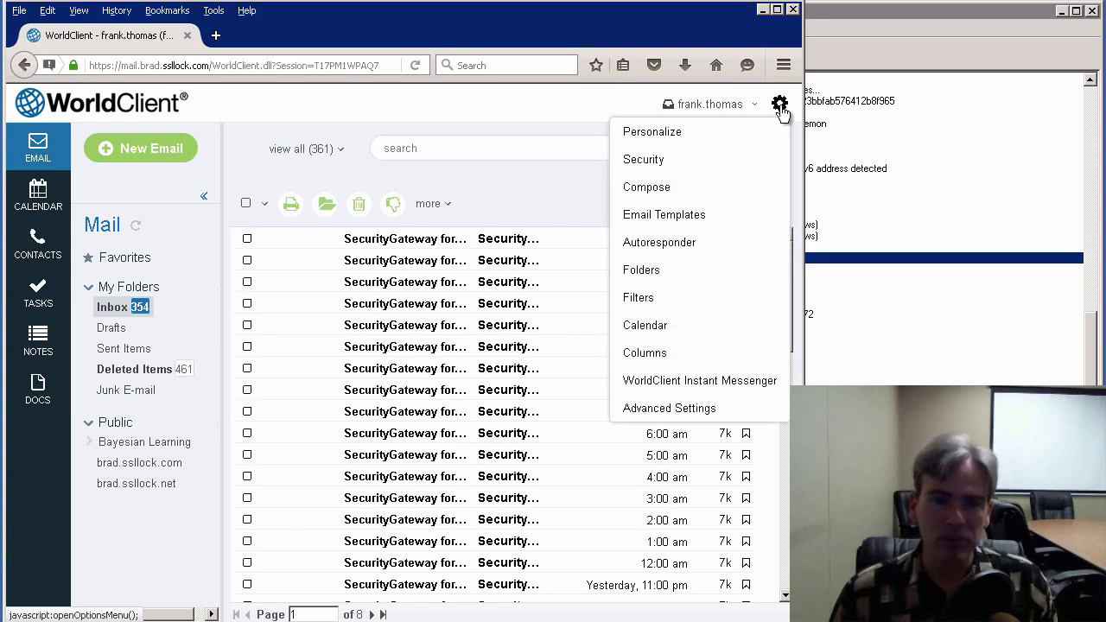
On the Security page, enter the account's current password and scroll to Setup Two Factor Authentication.
left_click(667, 162)
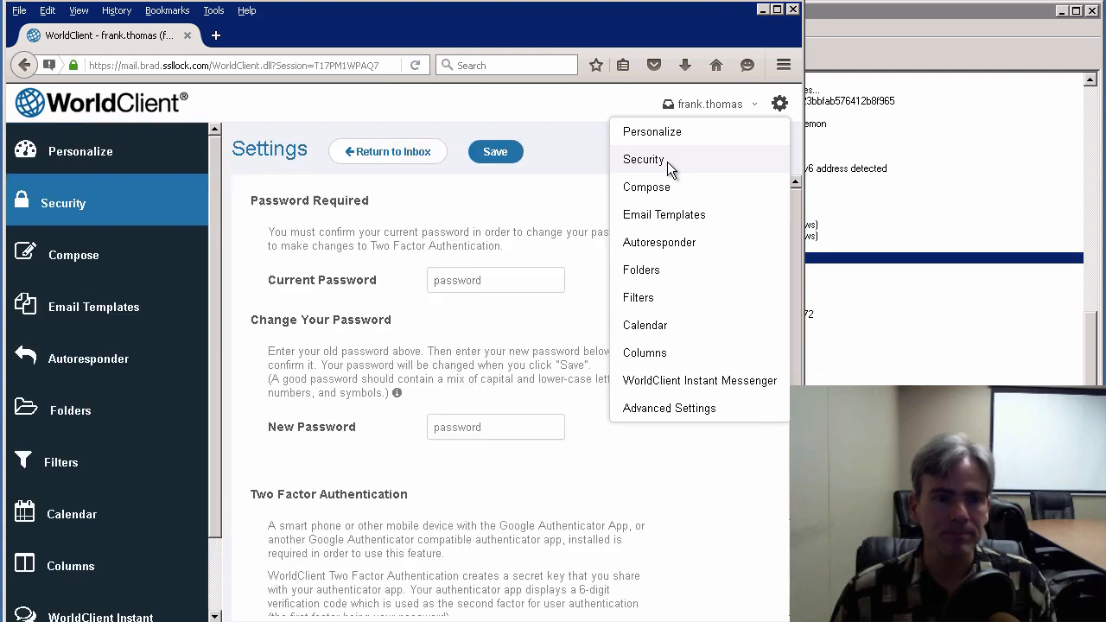
left_click(537, 202)
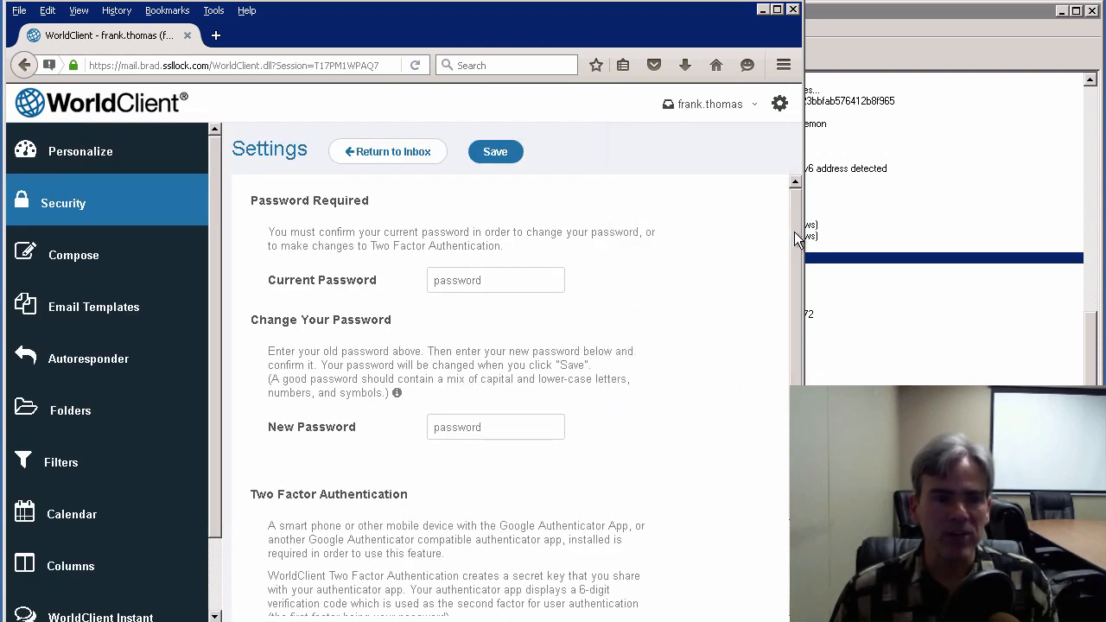
scroll(794, 232, "down", 1)
scroll(793, 245, "up", 1)
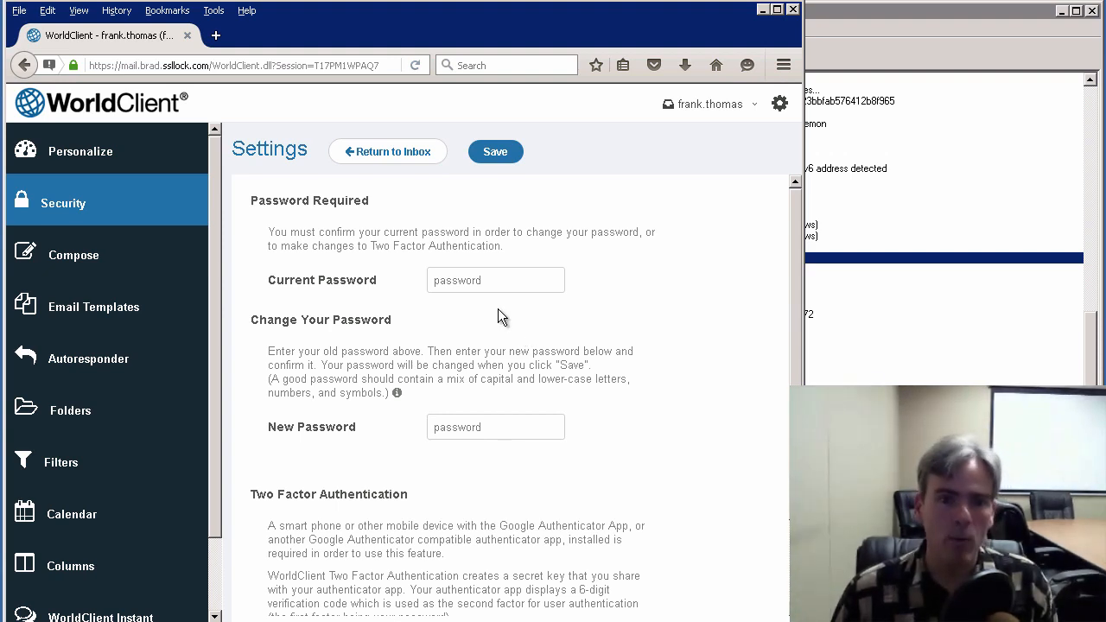
scroll(797, 263, "down", 2)
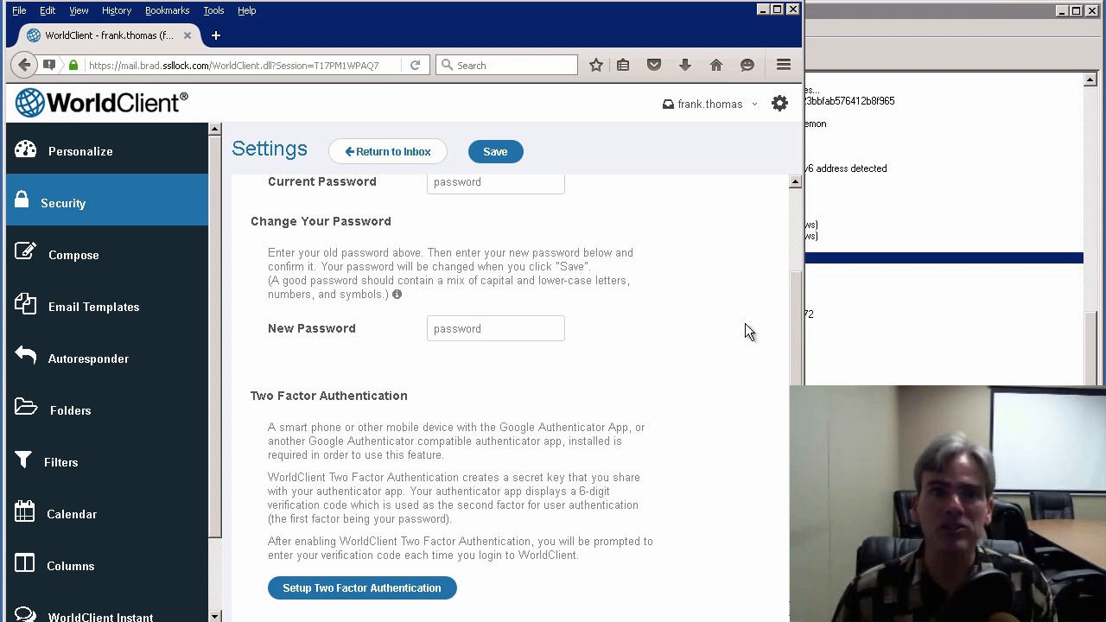
scroll(629, 328, "up", 2)
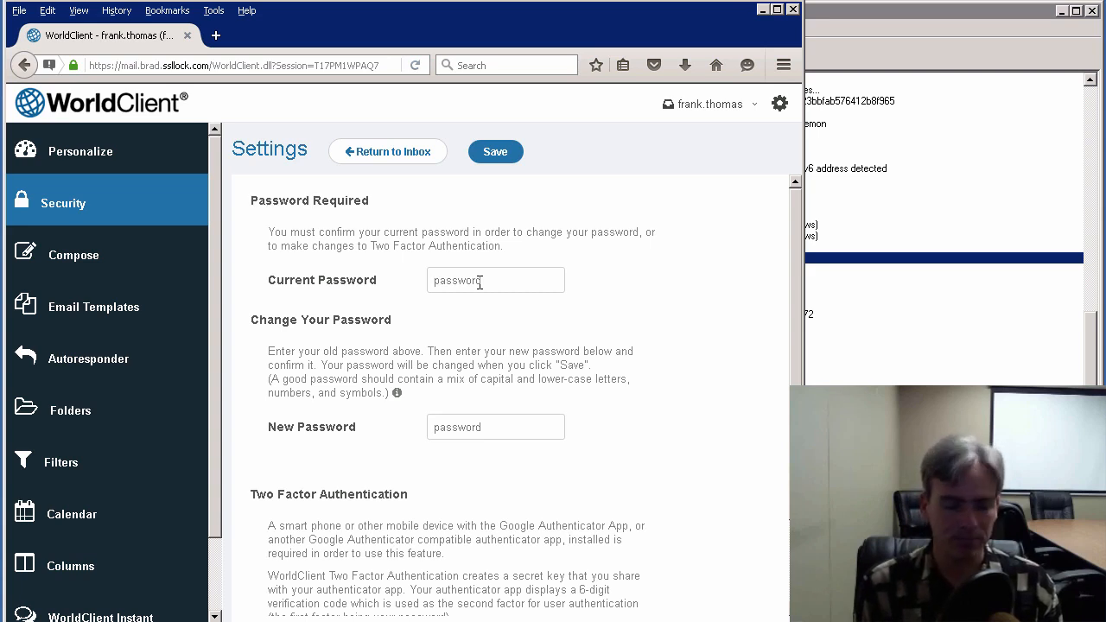
type("*******")
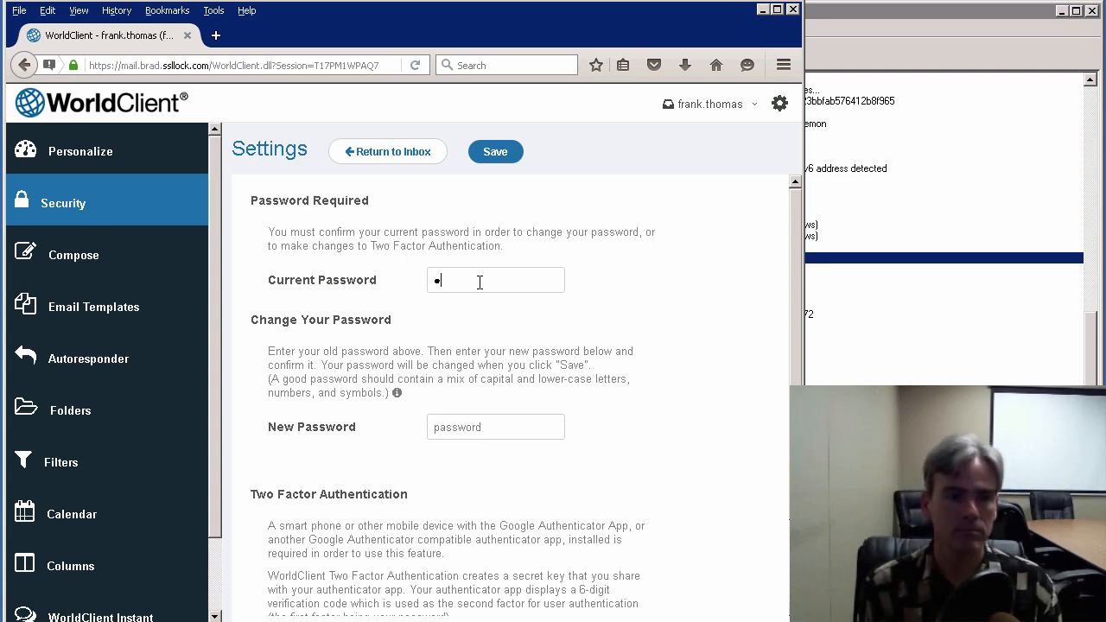
type("***")
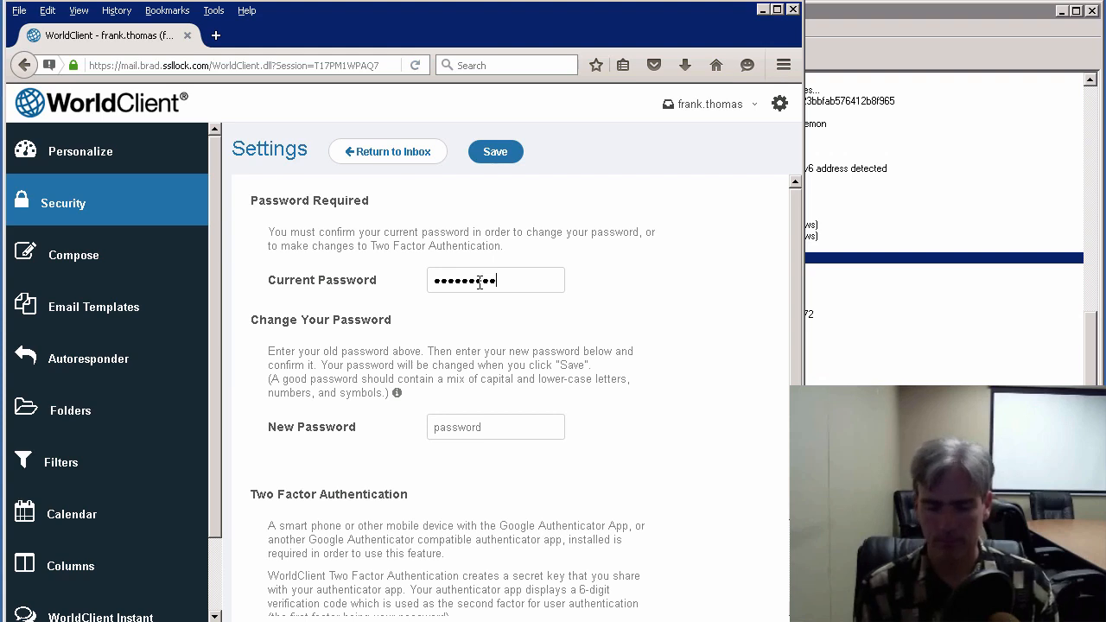
scroll(484, 311, "down", 2)
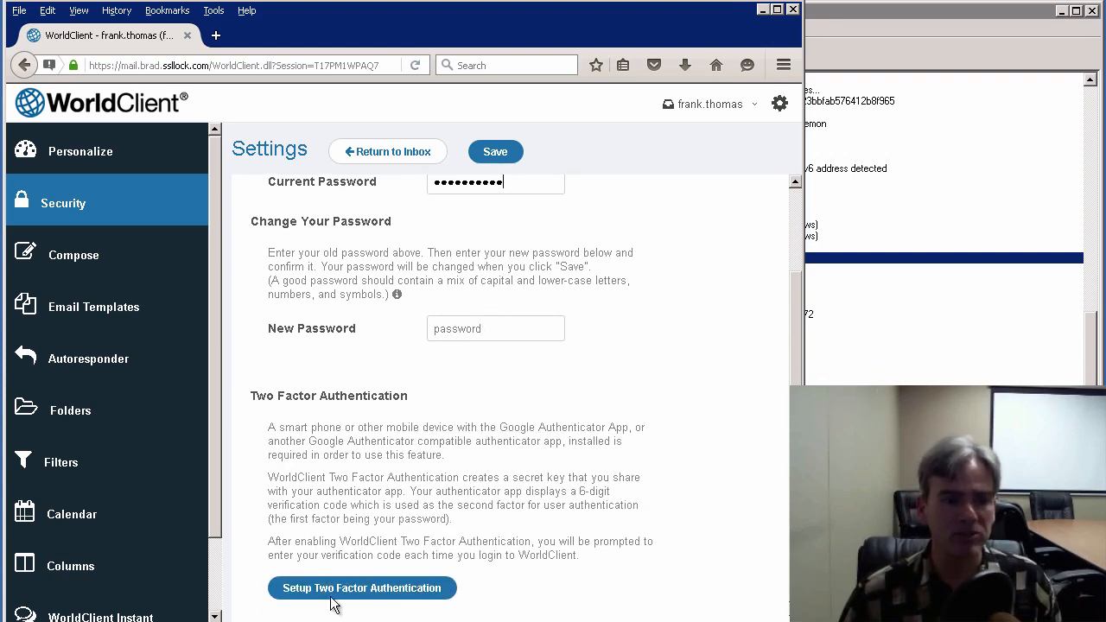
Start two-factor setup and reveal the shared secret key alongside the pairing QR code.
left_click(335, 589)
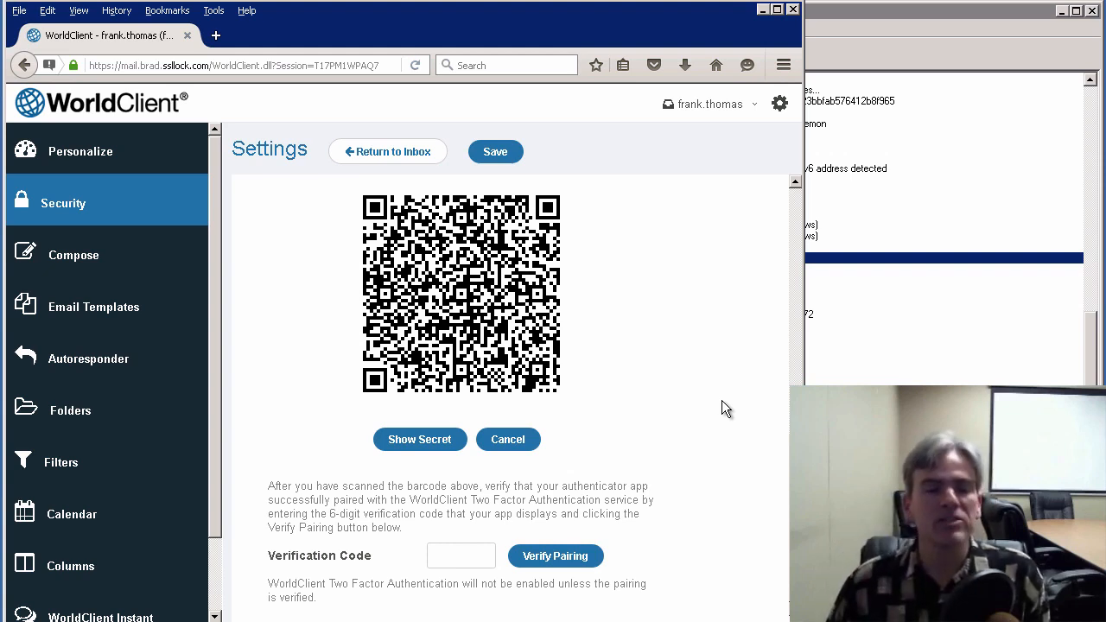
left_click(407, 442)
scroll(405, 441, "up", 1)
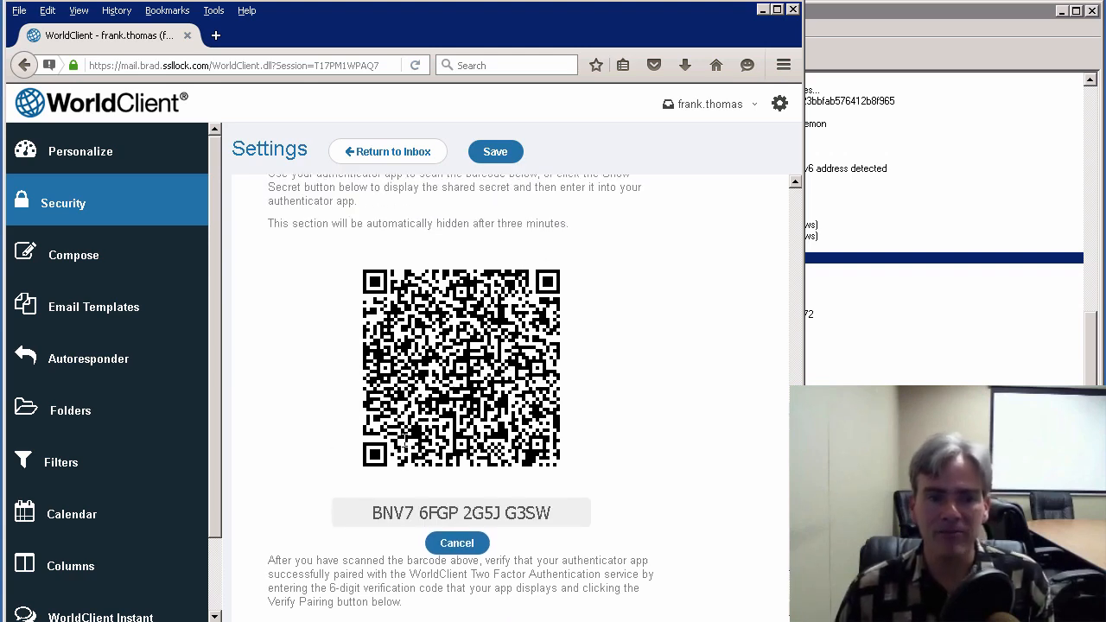
scroll(406, 440, "down", 1)
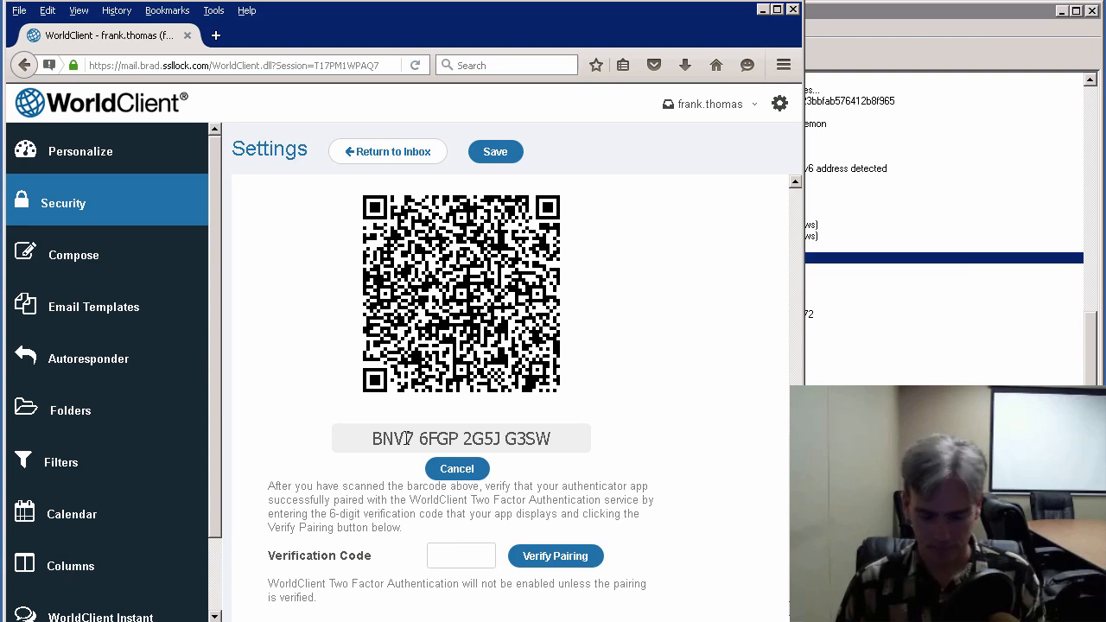
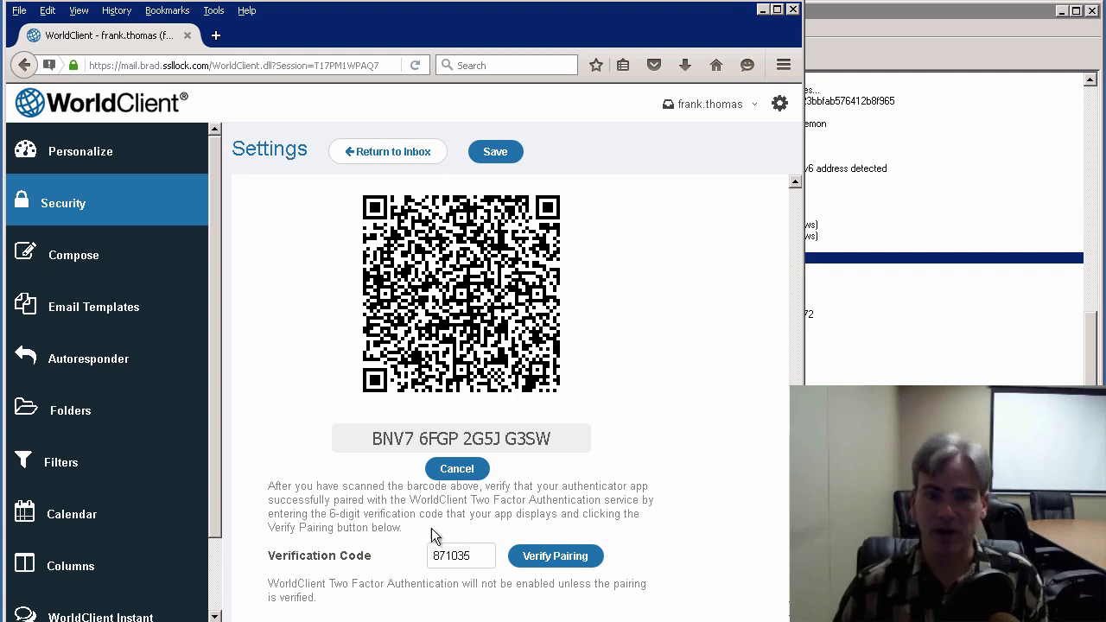
Enter the authenticator's six-digit code, verify the pairing, and acknowledge the success message.
left_click(557, 557)
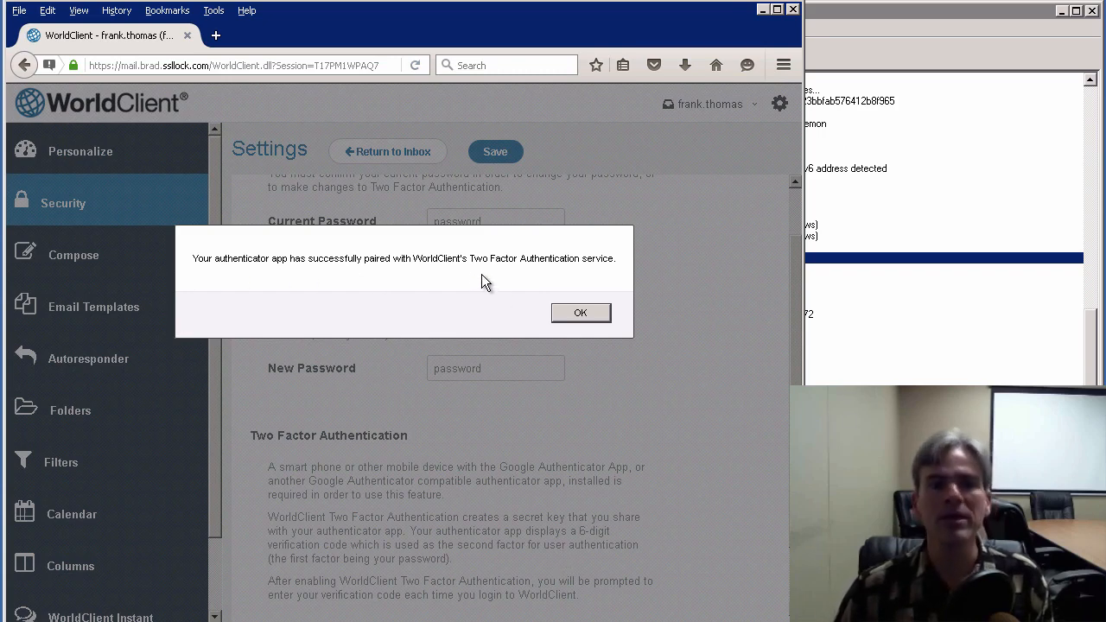
left_click(596, 314)
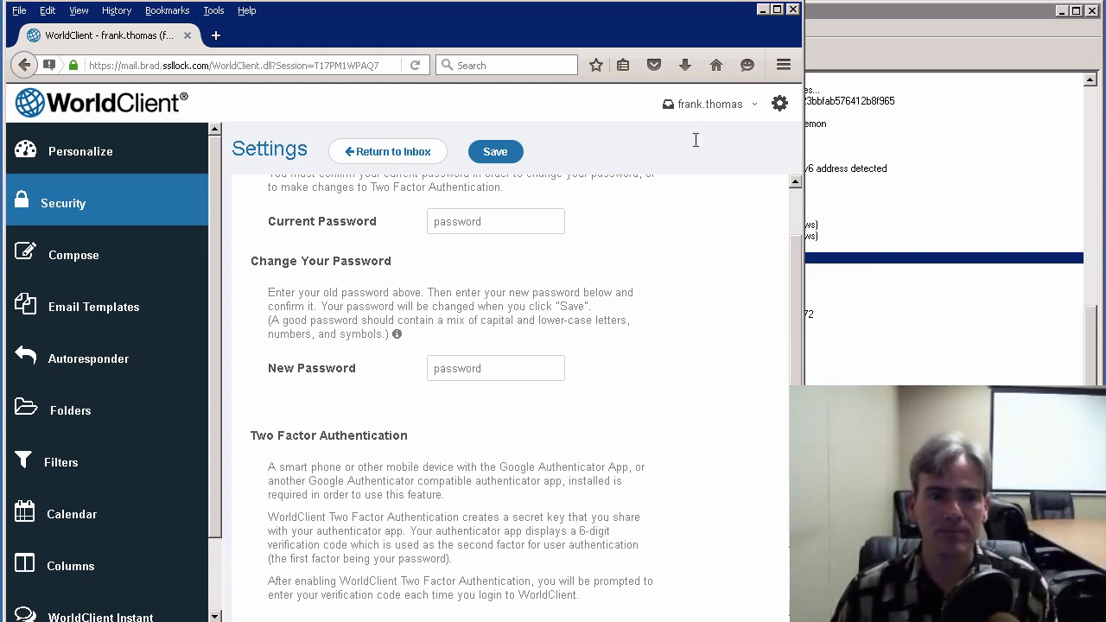
Sign out from the account dropdown, then sign back in with the account password.
left_click(733, 106)
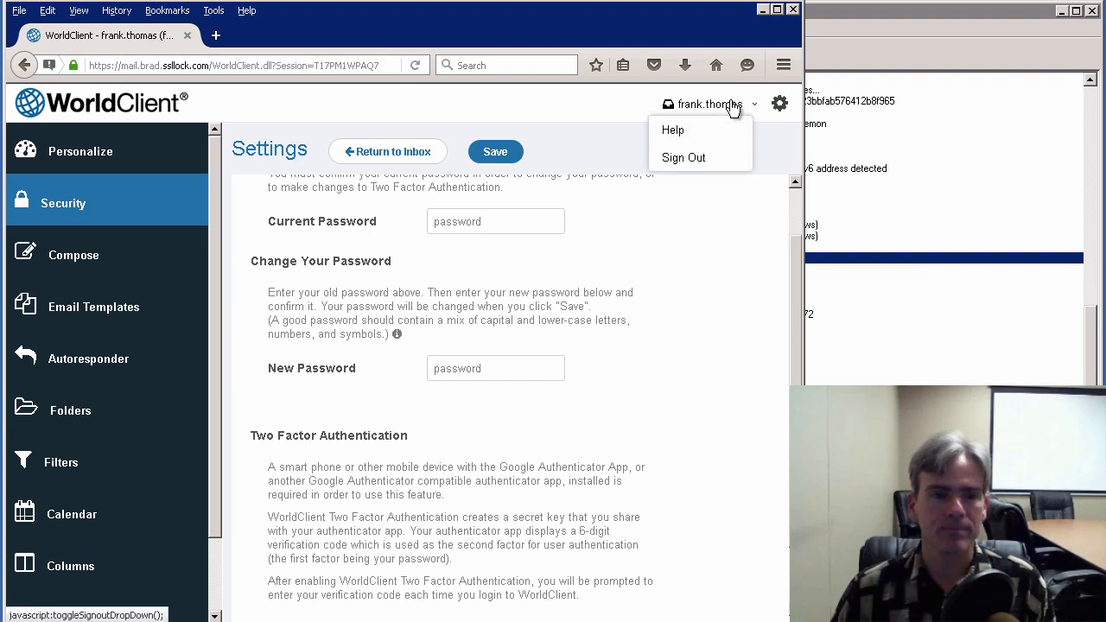
left_click(704, 158)
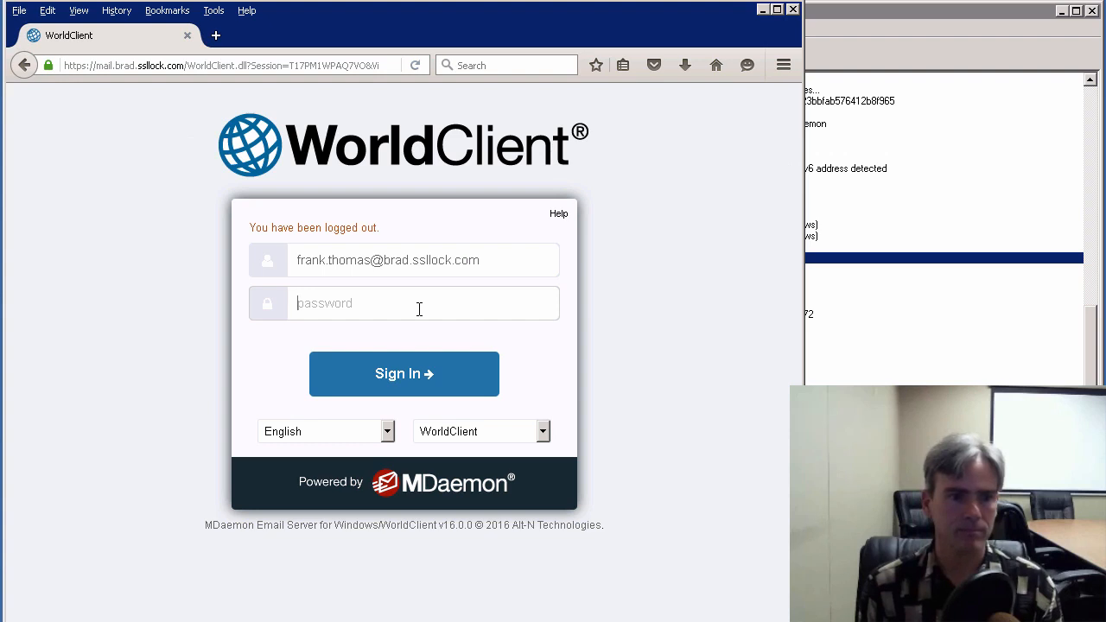
type("*********")
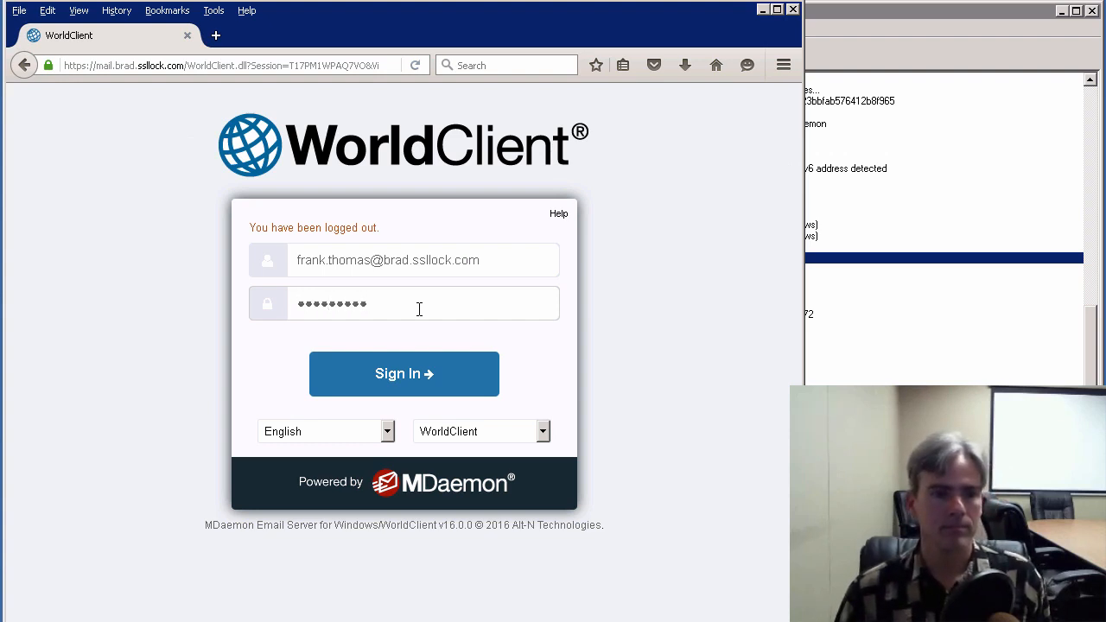
type("*")
left_click(411, 387)
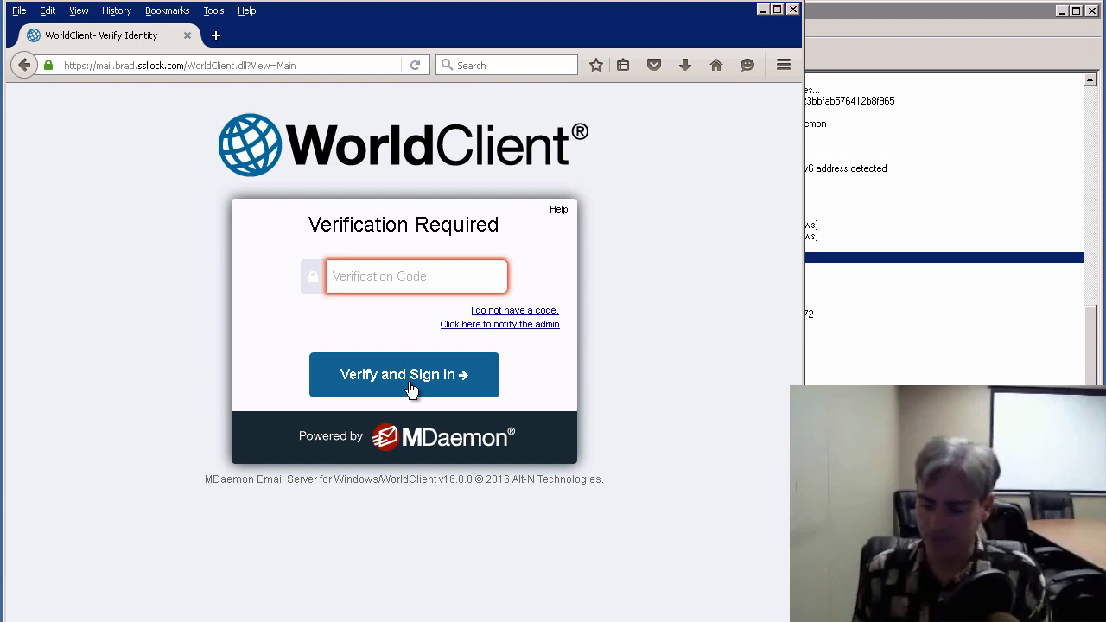
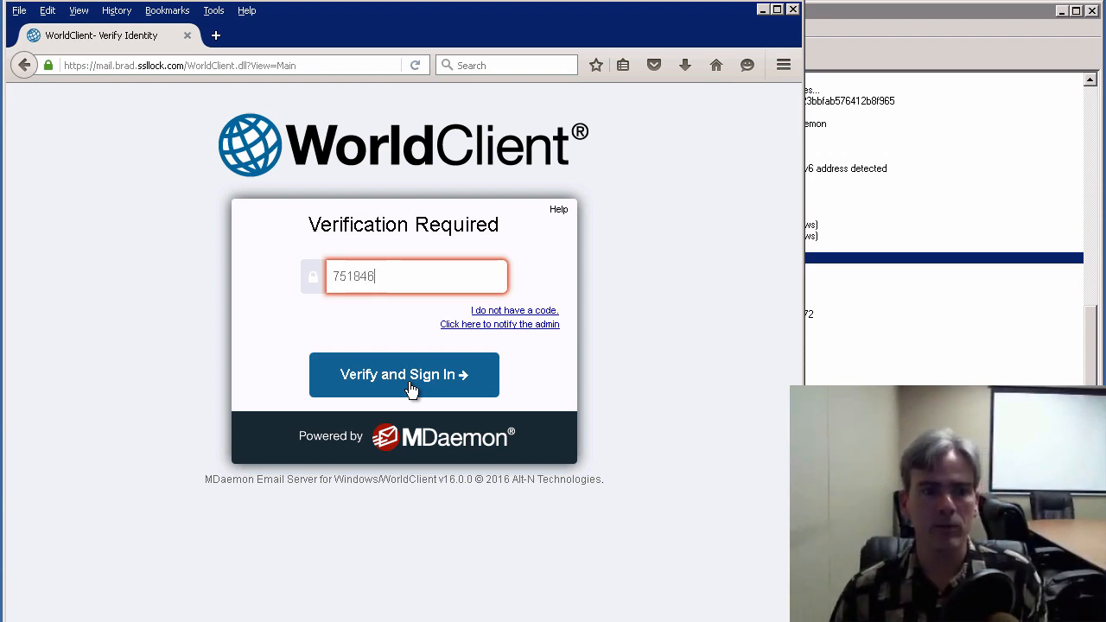
Complete sign-in with the authenticator's verification code and dismiss the site notification prompt.
left_click(412, 391)
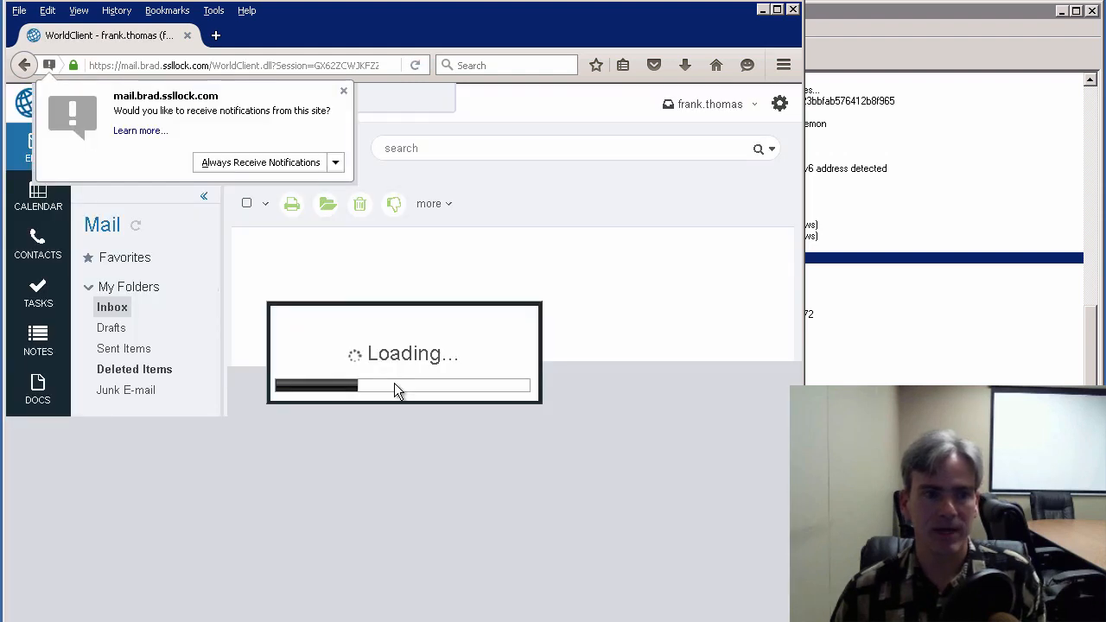
left_click(343, 91)
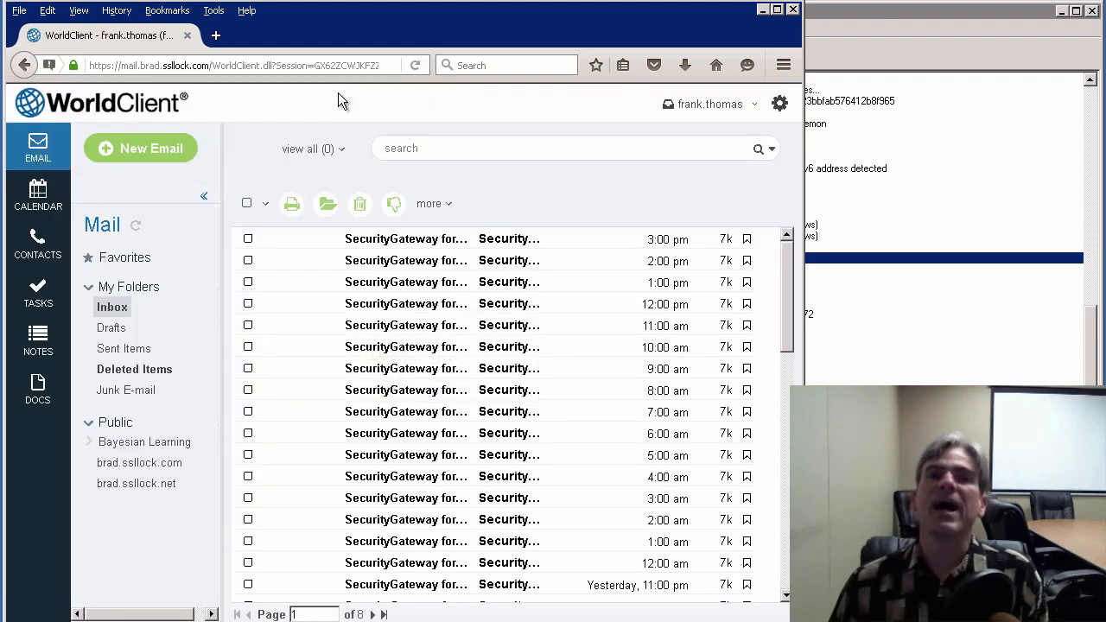